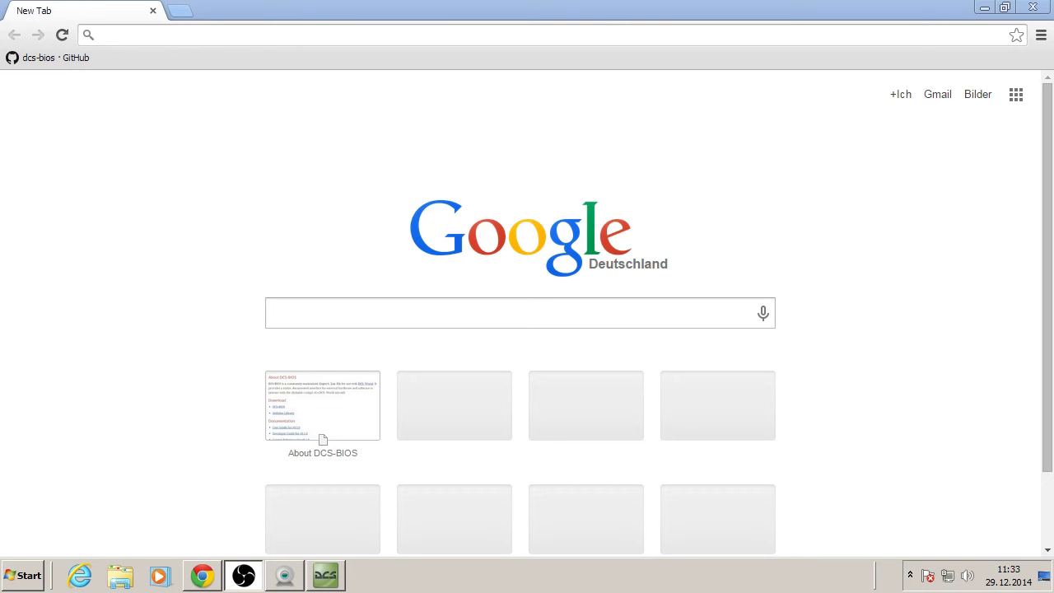
- Load dcs-bios.a10c.de and open its Control Reference for v0.1.0
left_click(262, 34)
type("dcs-bios.a10c.de")
key("Return")
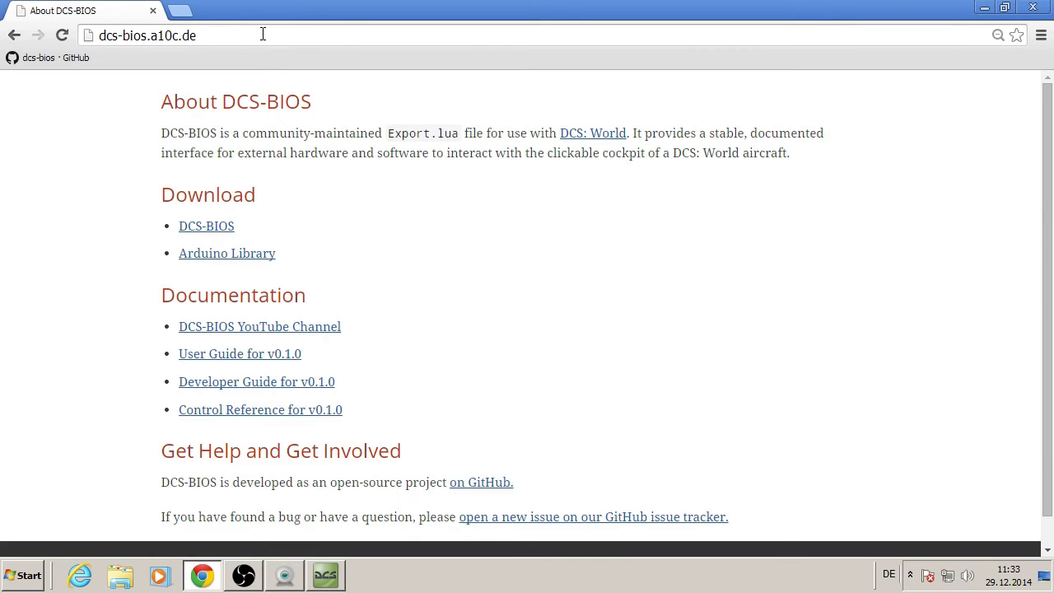
left_click(227, 410)
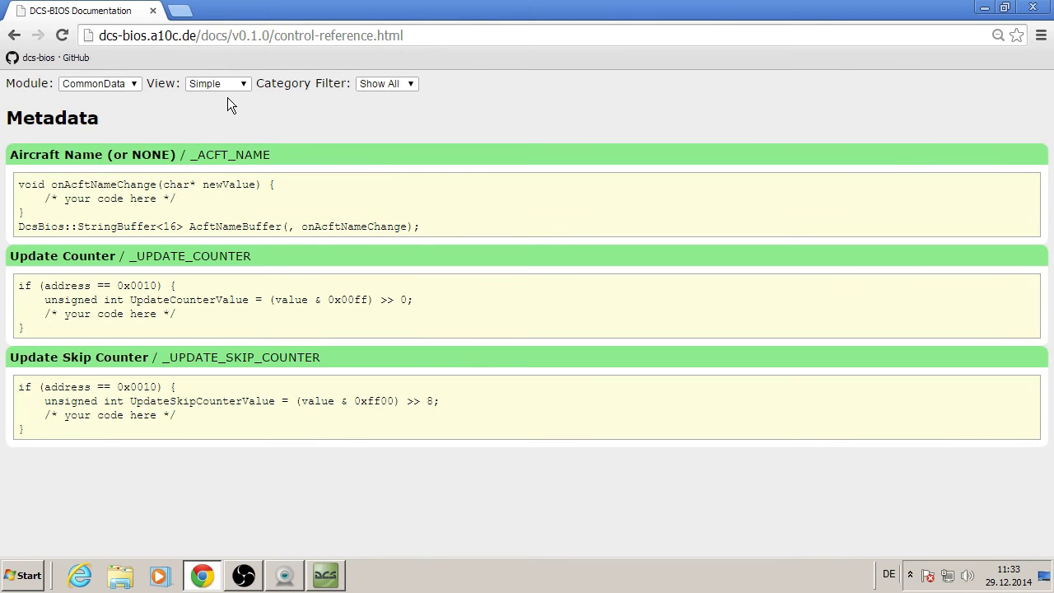
left_click(235, 84)
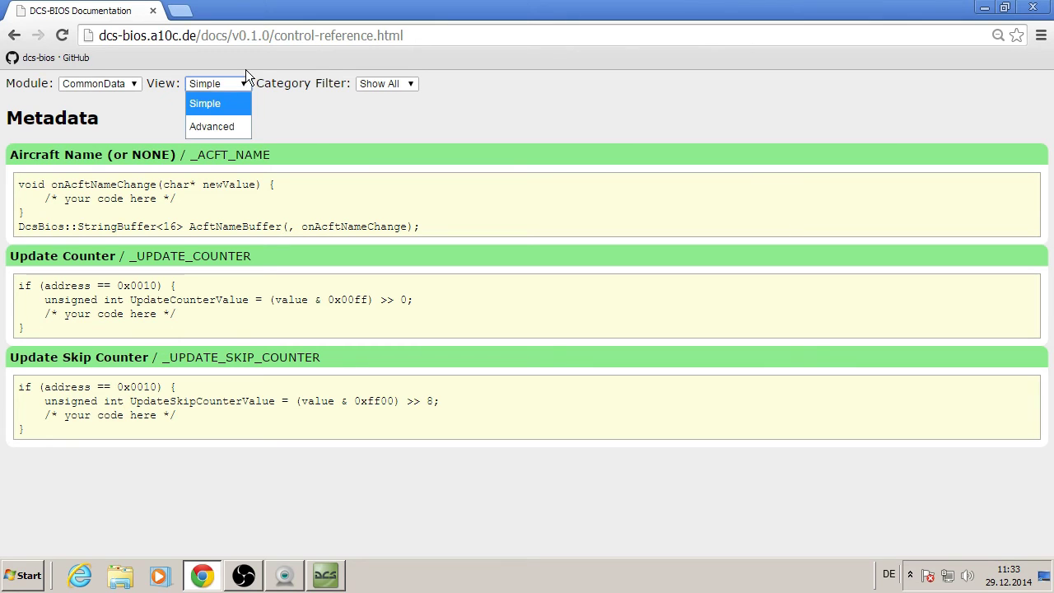
left_click(245, 74)
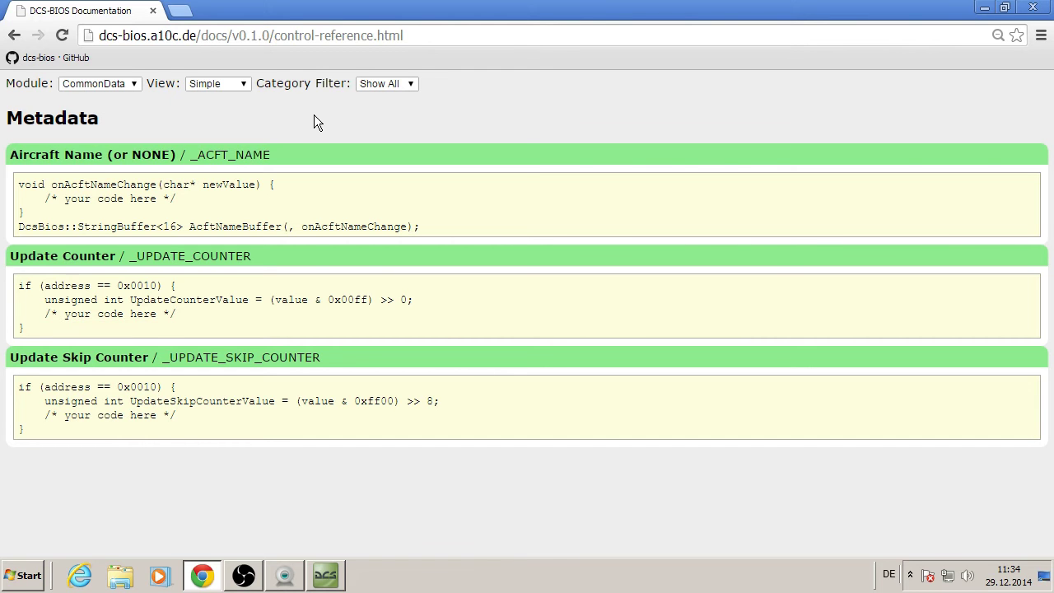
- Turn on Developer mode on Chrome's Extensions page, reached through Settings
left_click(1039, 38)
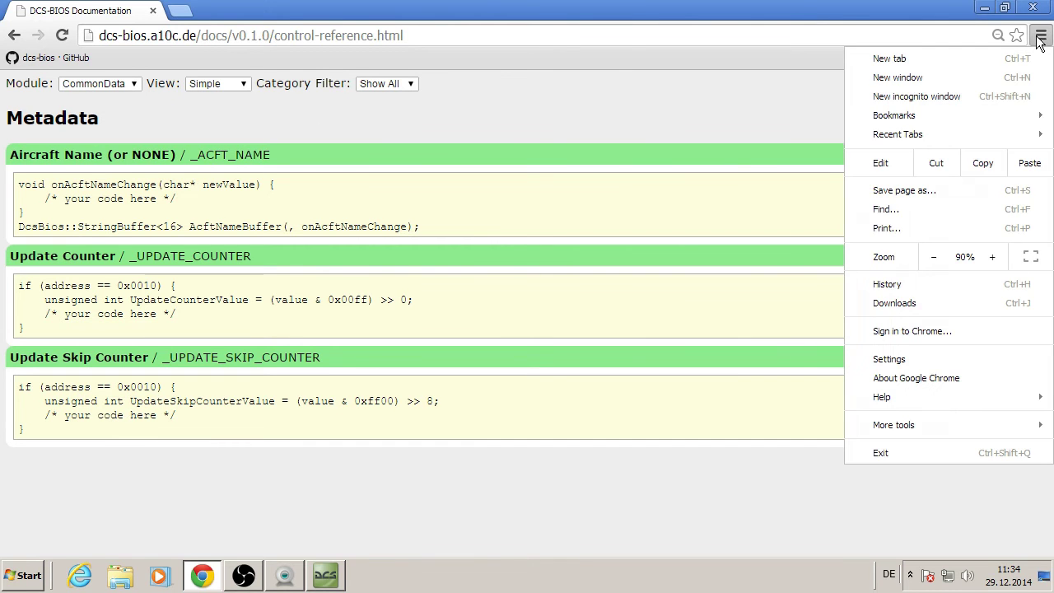
left_click(898, 360)
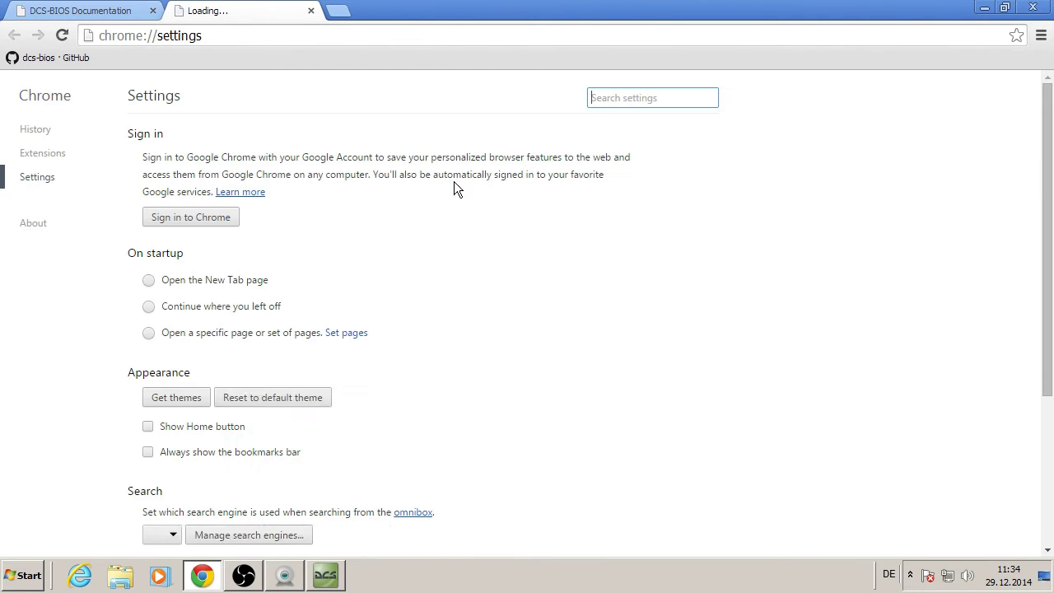
left_click(43, 155)
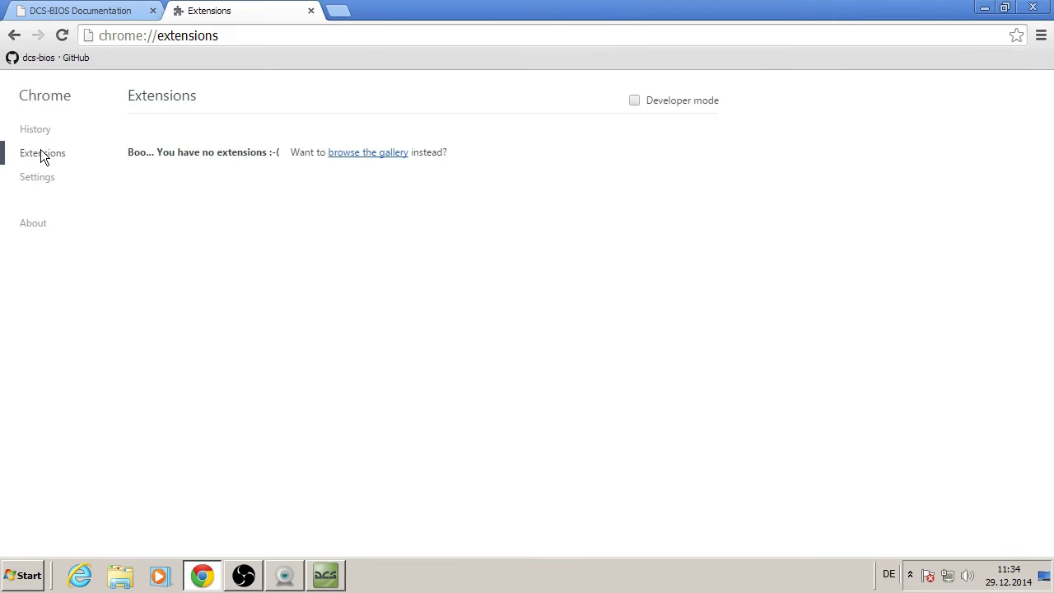
left_click(634, 99)
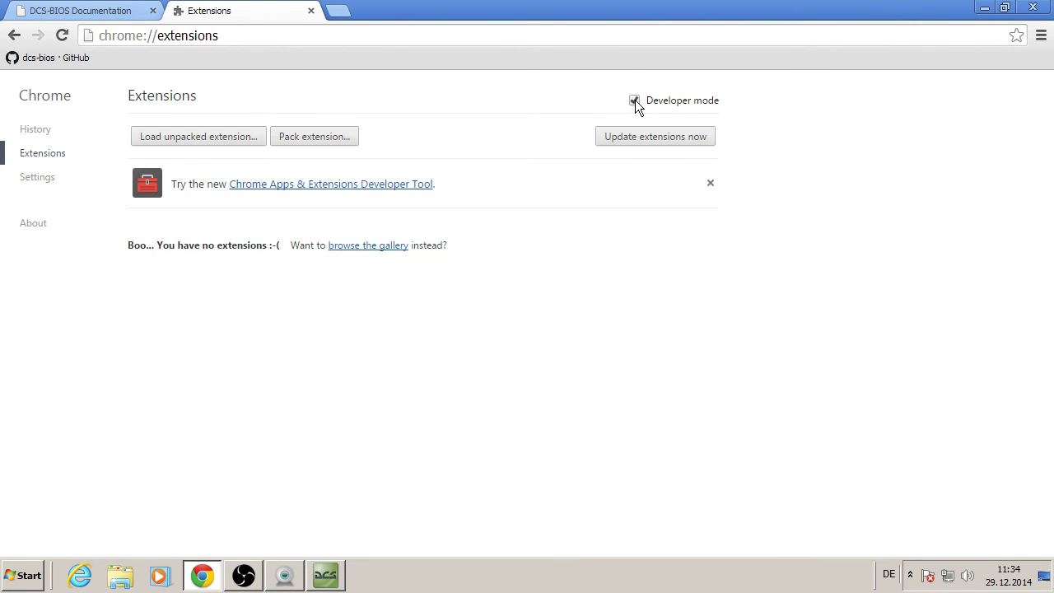
- Browse to D:\data\dcs-bios\Scripts\DCS-BIOS\doc as the unpacked extension folder
left_click(185, 136)
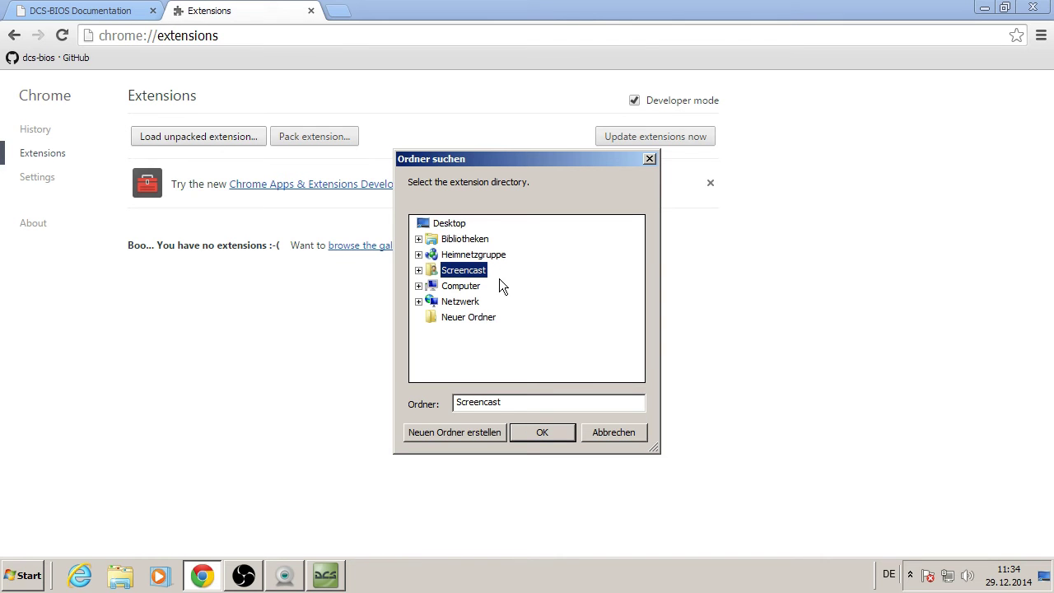
left_click(419, 286)
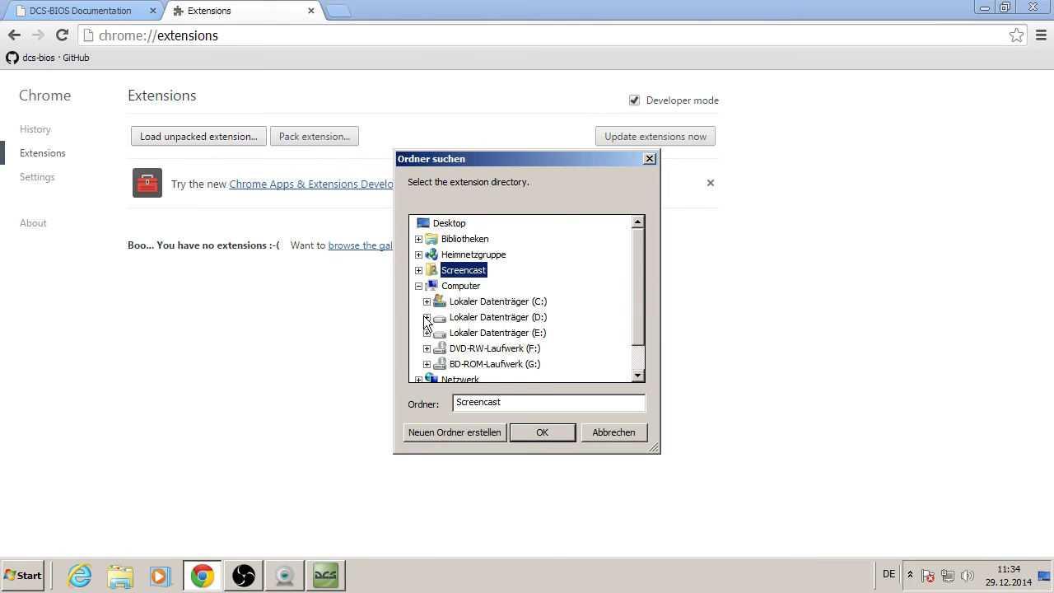
left_click(427, 318)
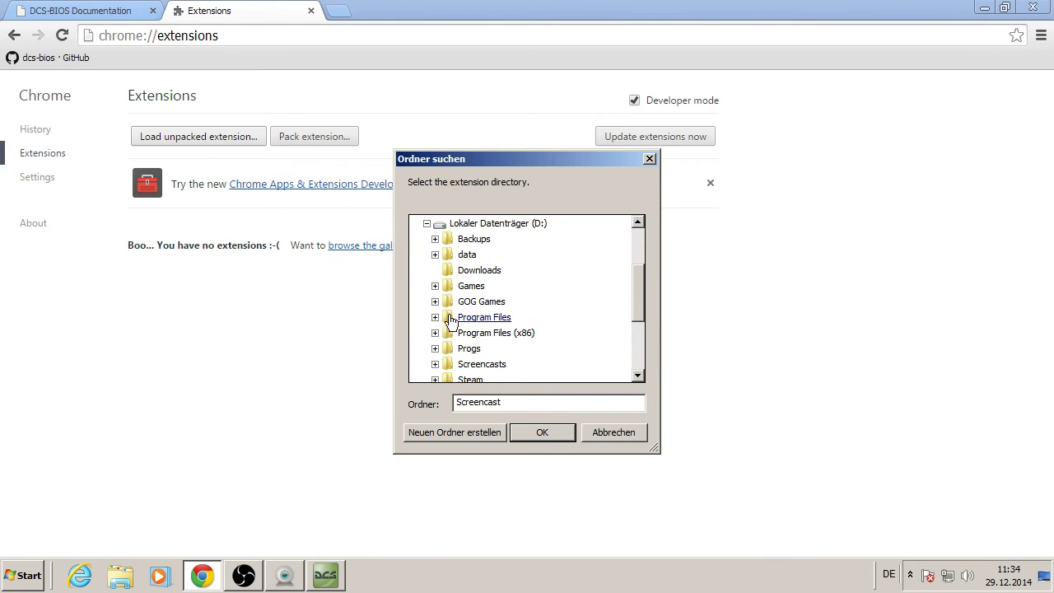
left_click(436, 255)
left_click(467, 365)
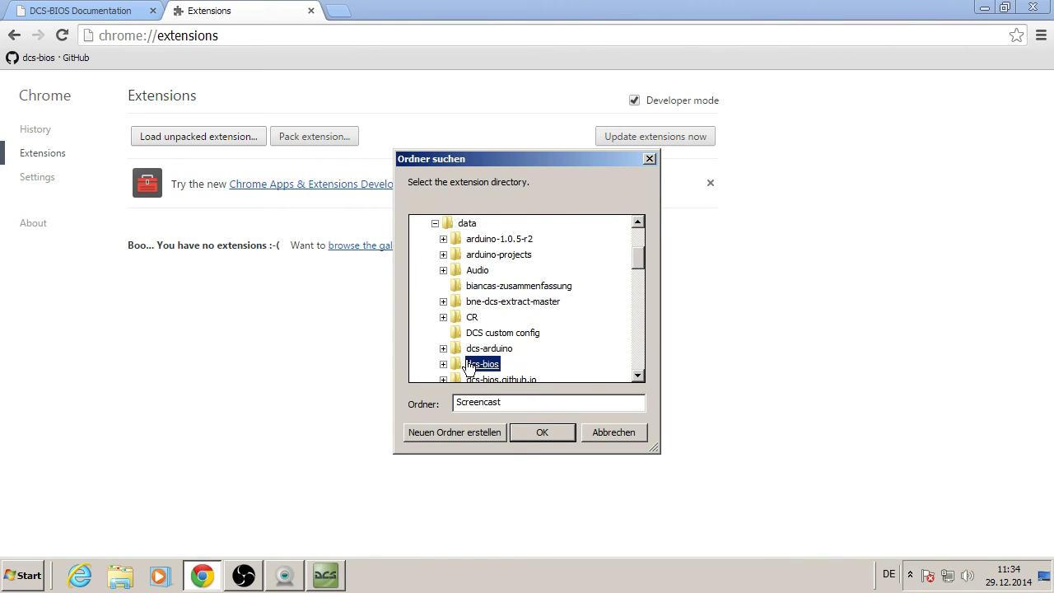
double_click(468, 365)
left_click(487, 331)
double_click(487, 365)
left_click(504, 332)
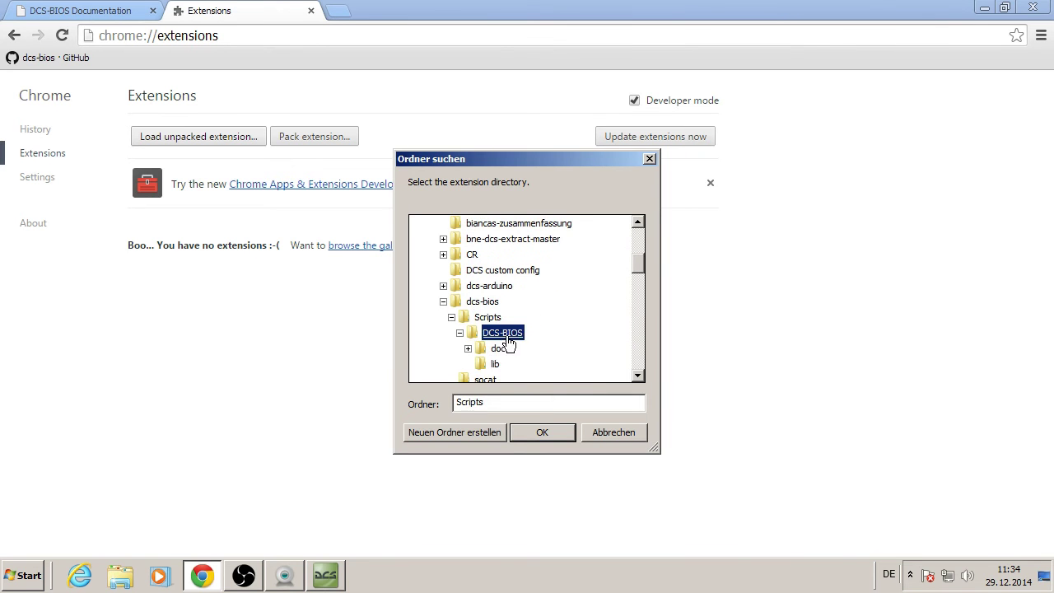
double_click(499, 350)
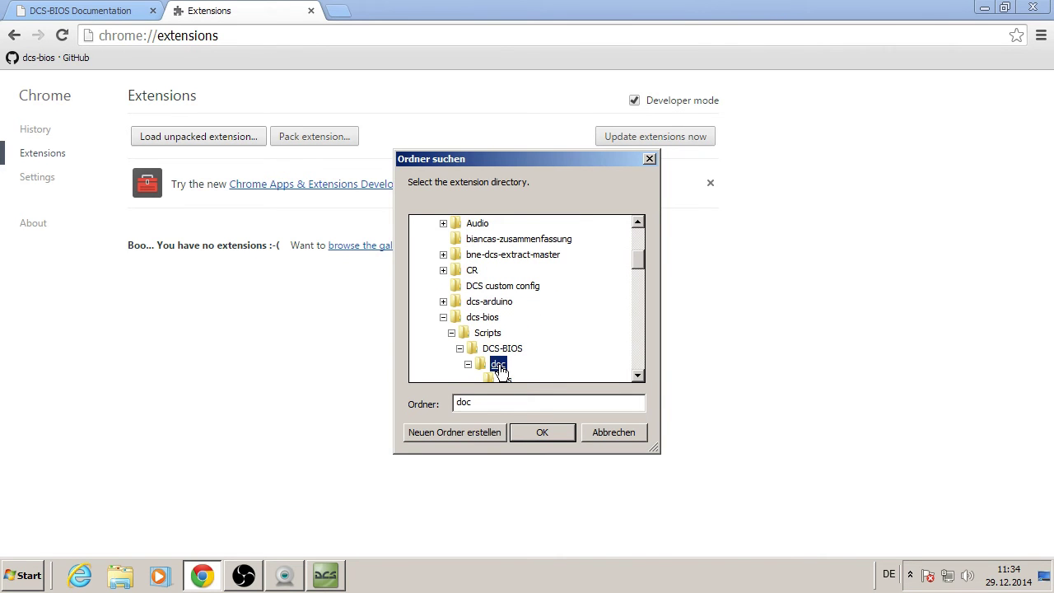
- Confirm the doc folder to load the extension and show the apps shortcut on the bookmarks bar
left_click(547, 434)
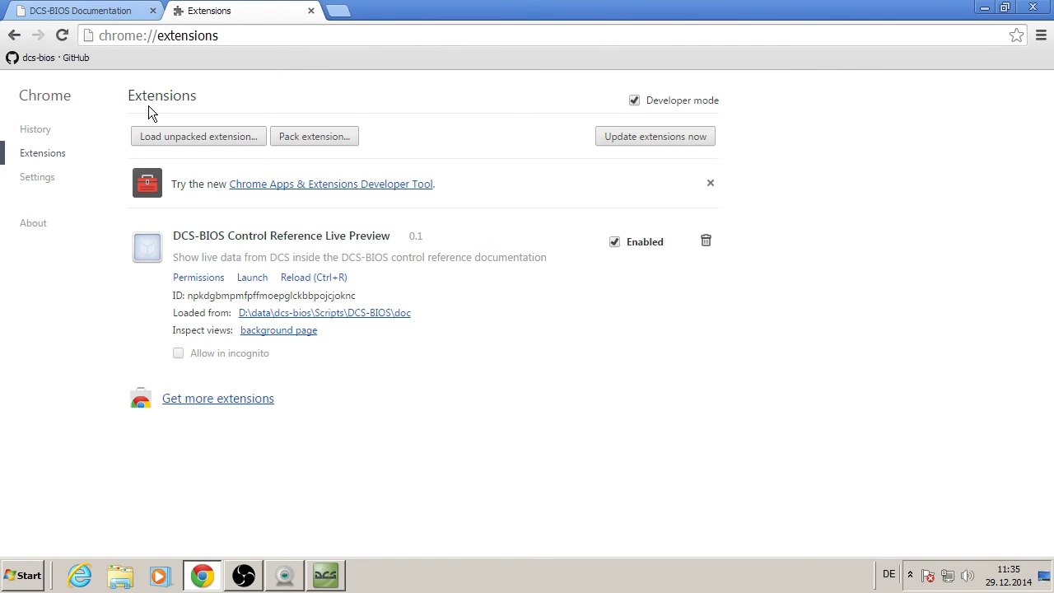
right_click(167, 63)
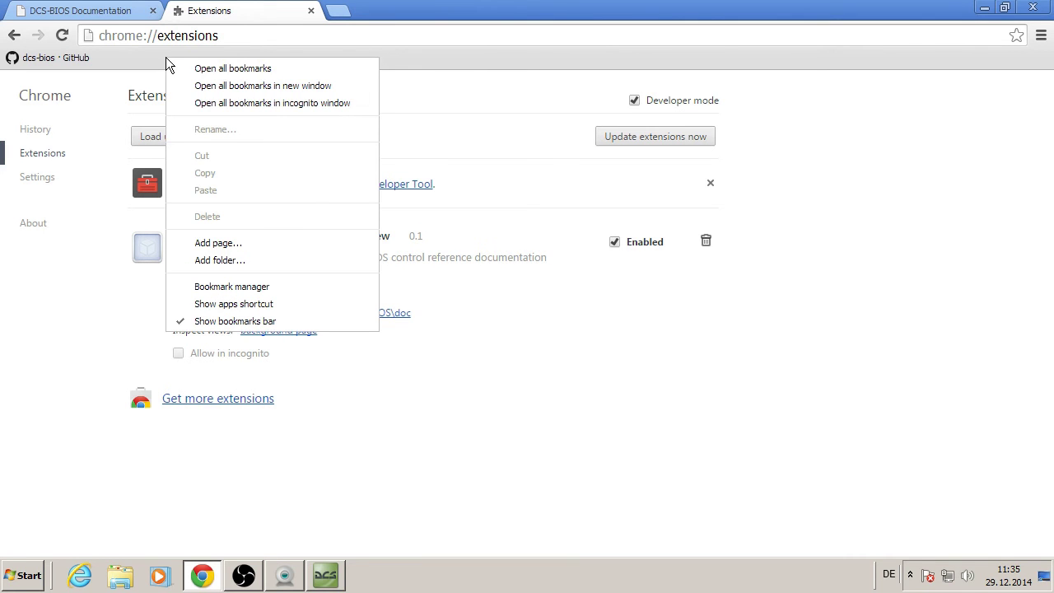
left_click(224, 306)
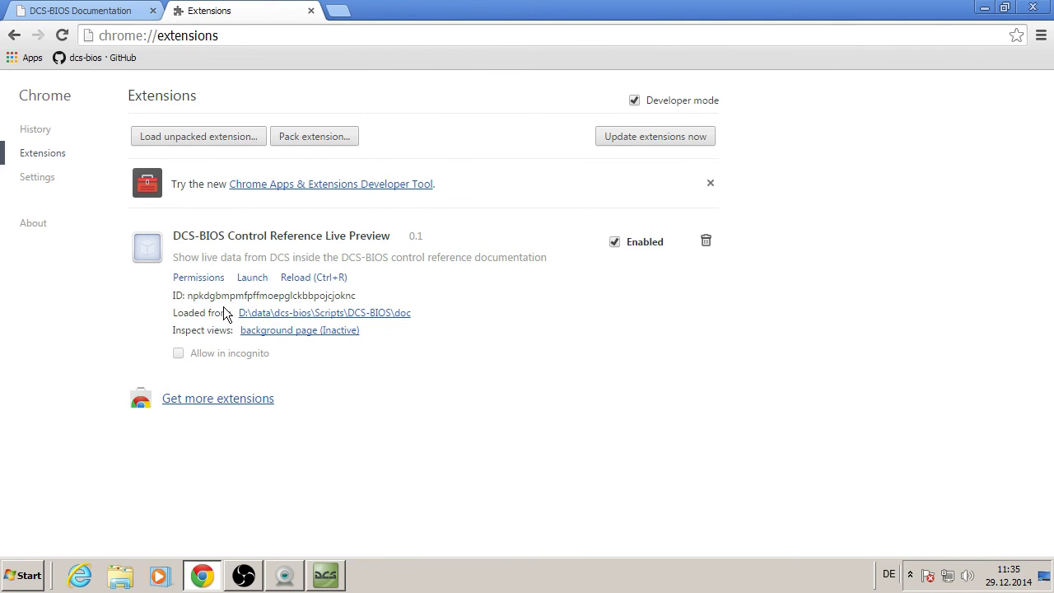
- Launch the DCS-BIOS Control Reference app from the Chrome Apps page in Live Data view
left_click(28, 63)
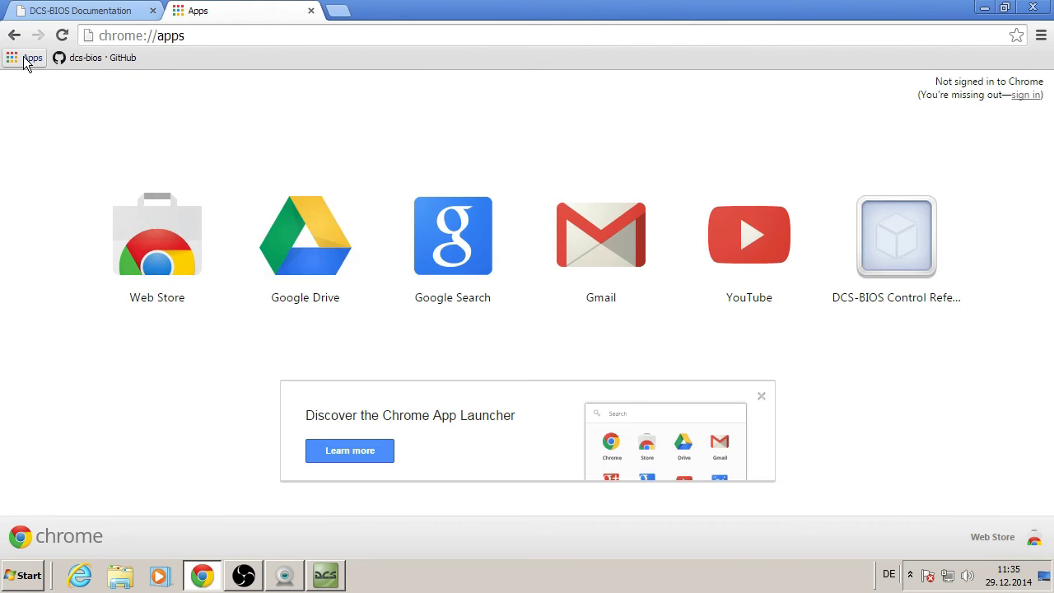
left_click(900, 246)
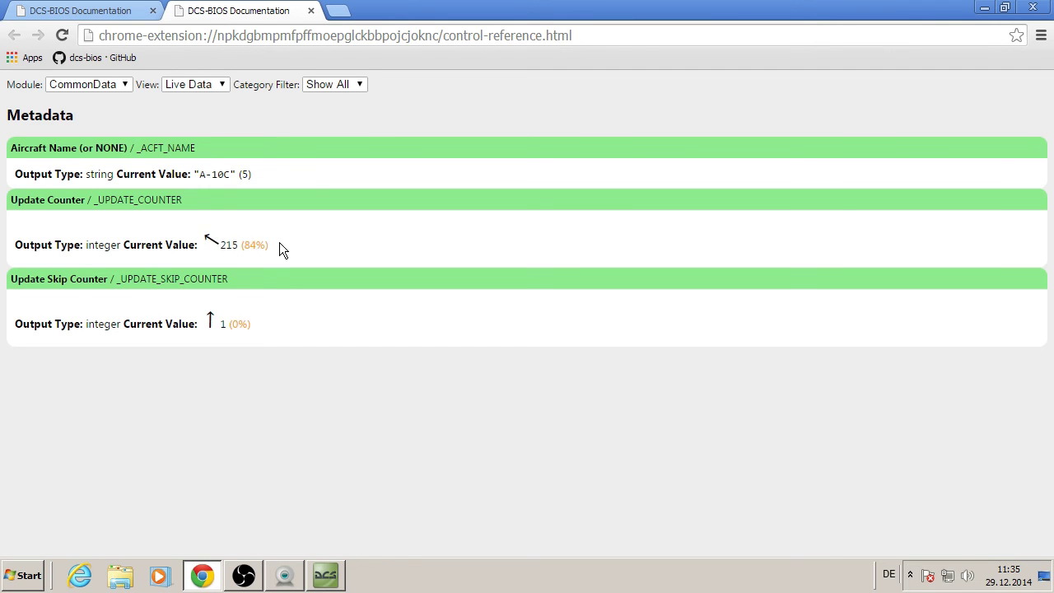
- Select the A-10C module, filter to TACAN Panel controls, and switch to the DCS cockpit
left_click(117, 83)
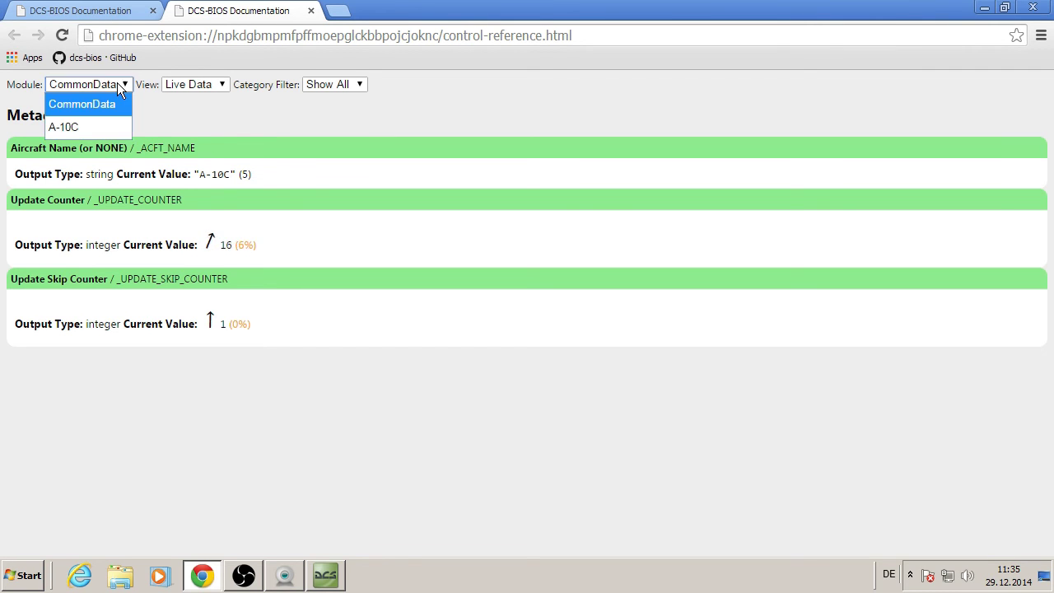
left_click(94, 128)
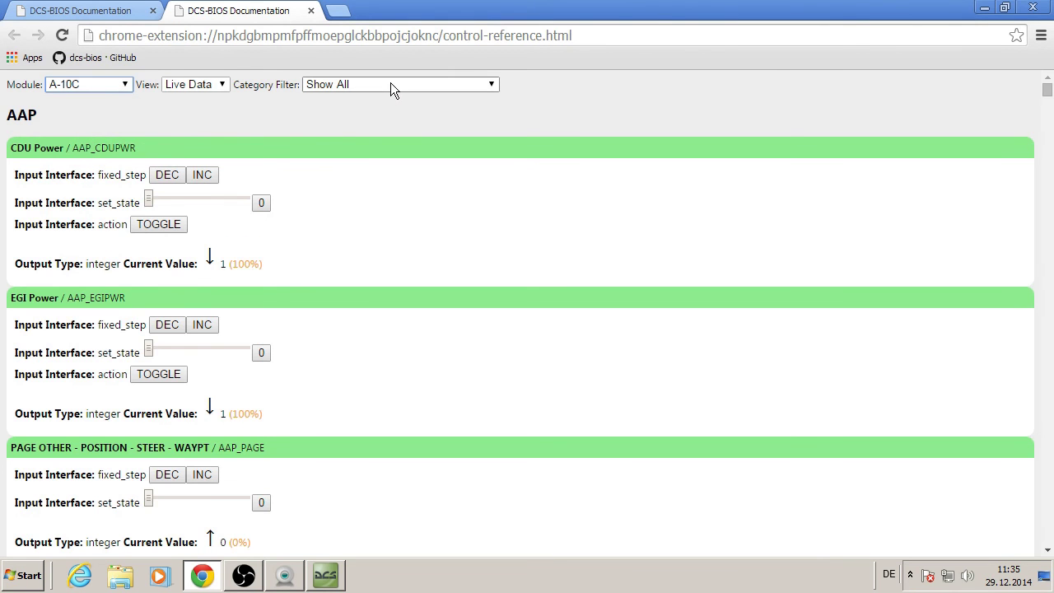
left_click(393, 86)
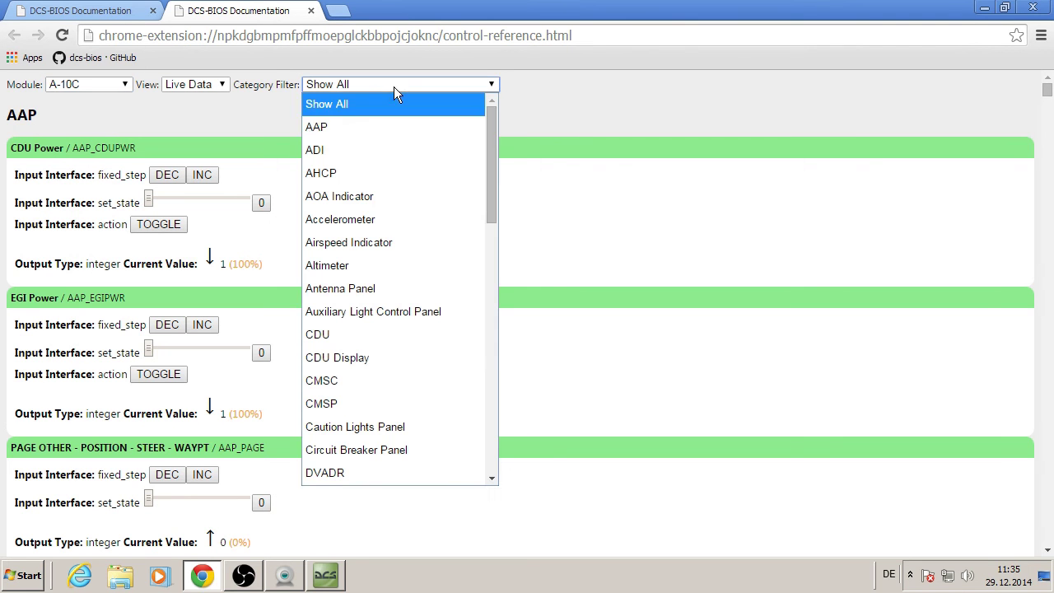
left_click_drag(495, 135, 485, 419)
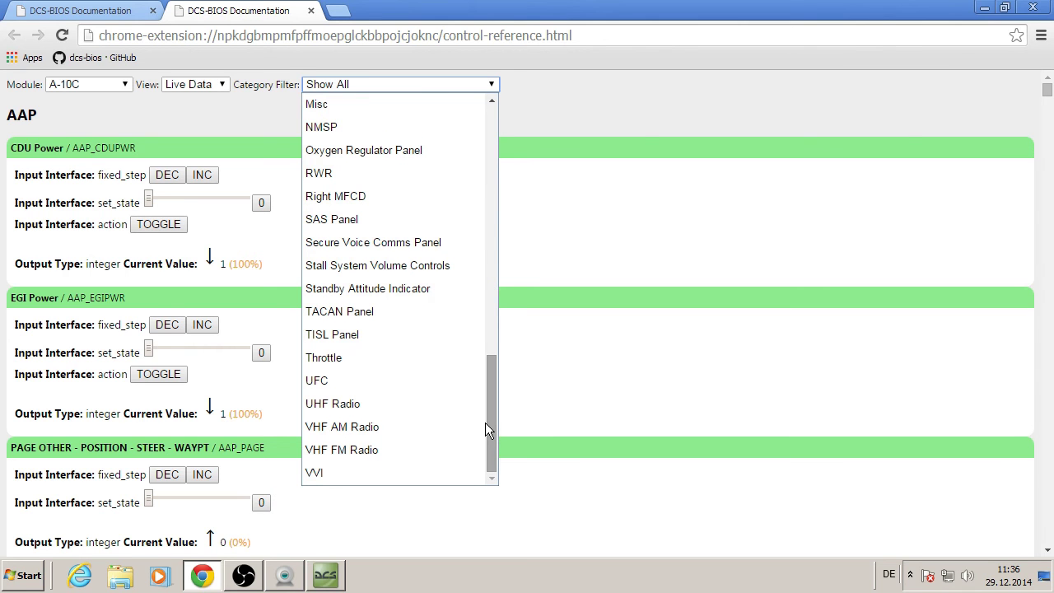
left_click(468, 310)
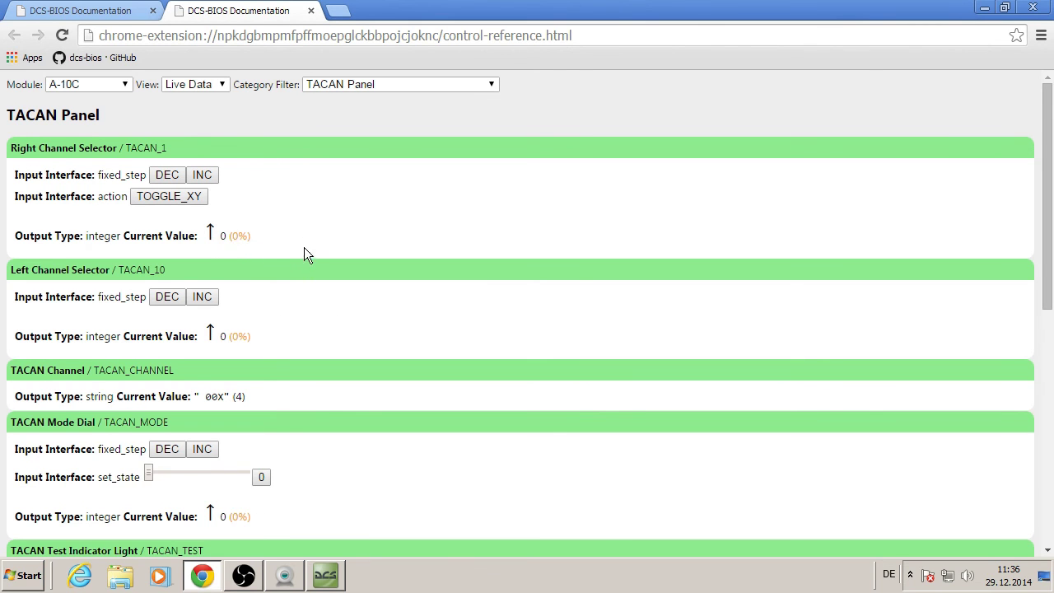
key("alt+Tab")
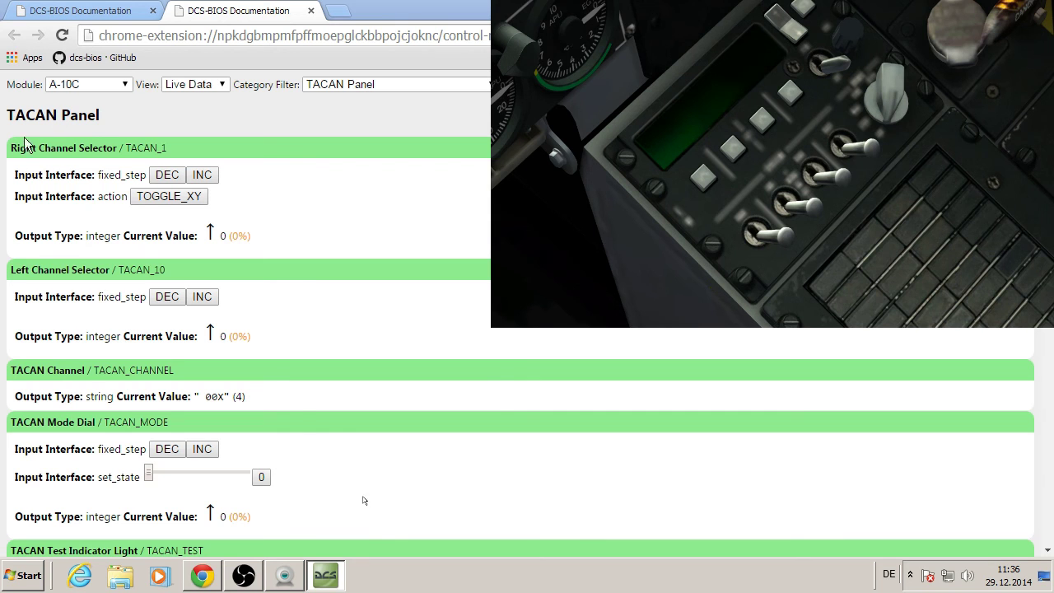
- Set the Category Filter to CMSP
left_click(461, 84)
scroll(494, 364, "up", 3)
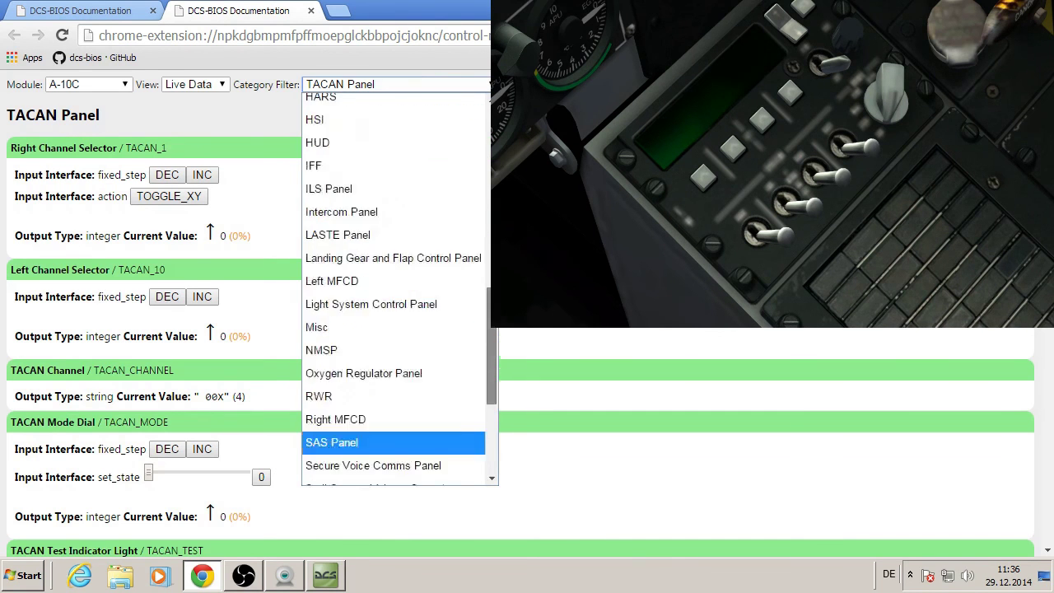
scroll(494, 365, "up", 5)
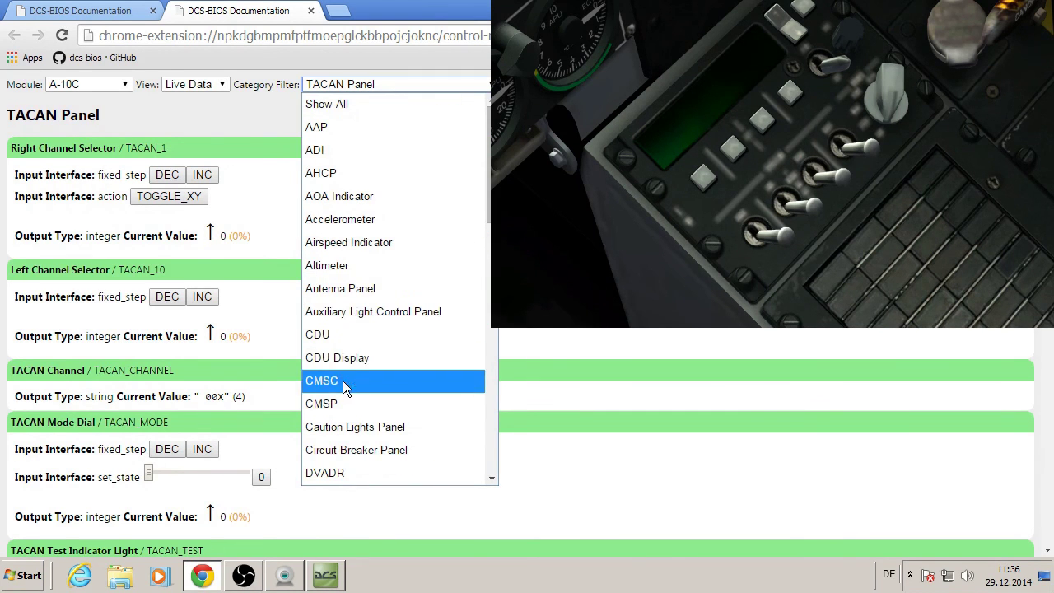
left_click(337, 403)
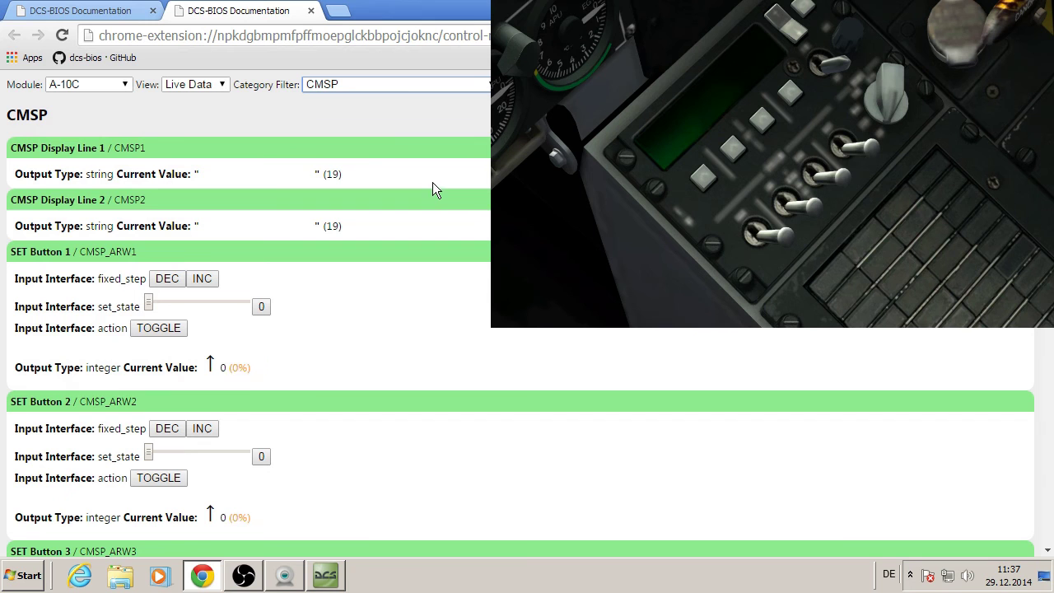
- Scroll the CMSP list down to the CMSP Mode Select entry
left_click(199, 178)
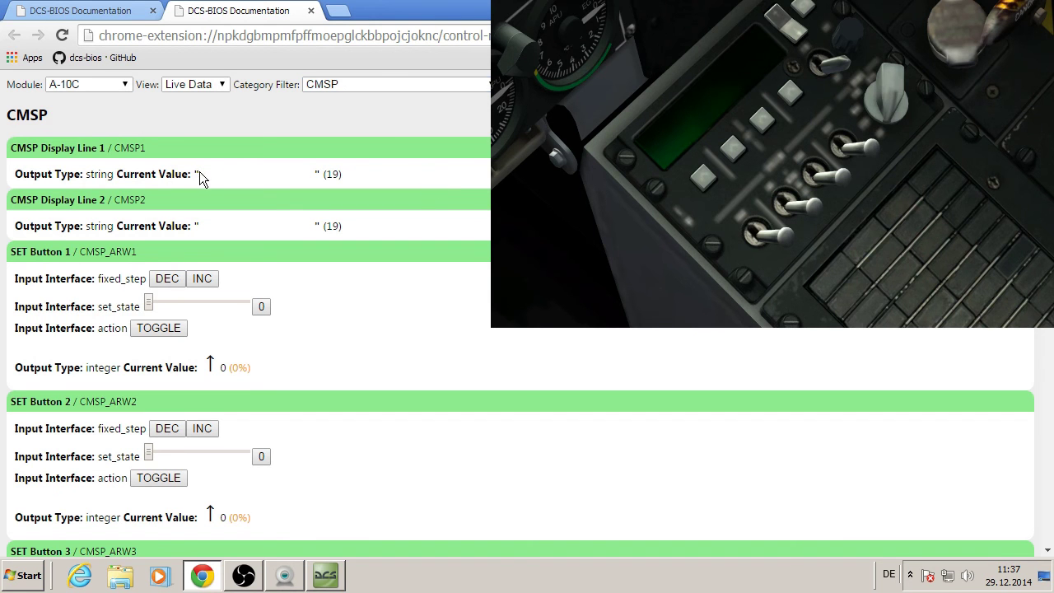
left_click(420, 173)
scroll(417, 209, "down", 1)
scroll(420, 215, "down", 4)
scroll(420, 218, "down", 2)
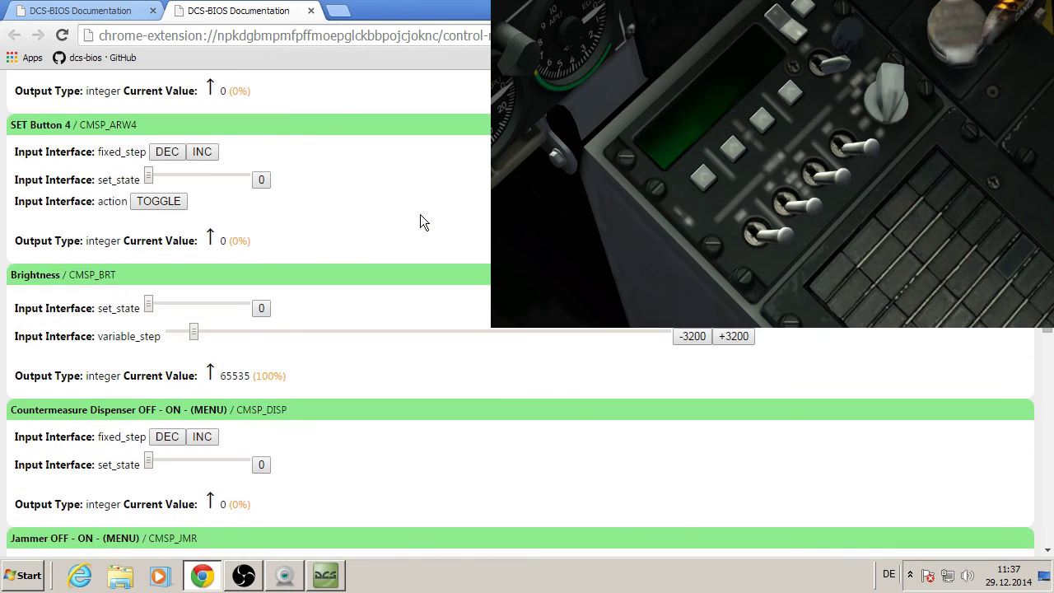
scroll(420, 215, "down", 1)
scroll(420, 221, "down", 1)
scroll(420, 221, "down", 1)
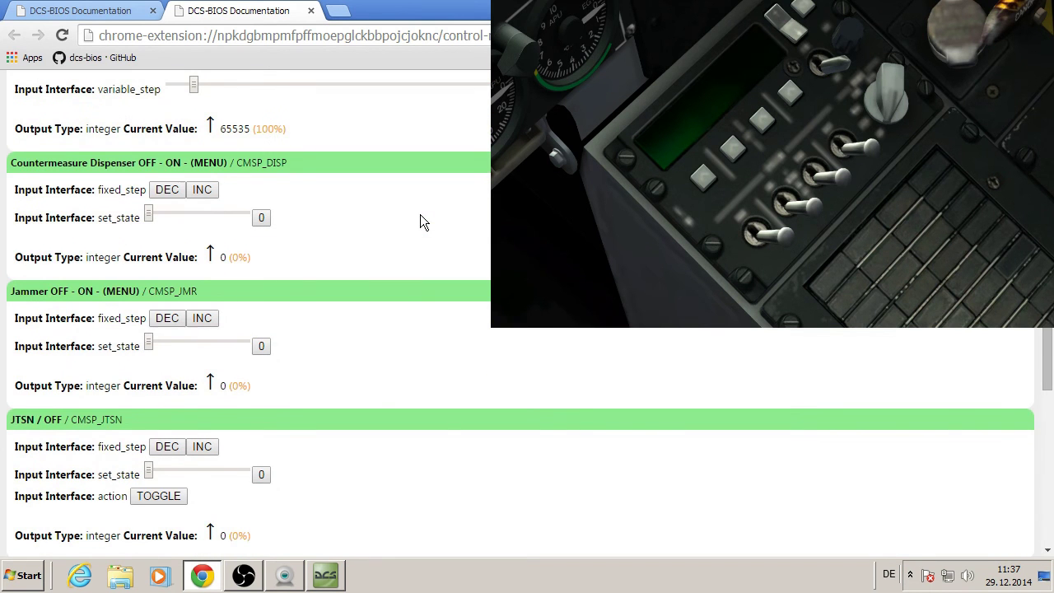
scroll(420, 220, "down", 1)
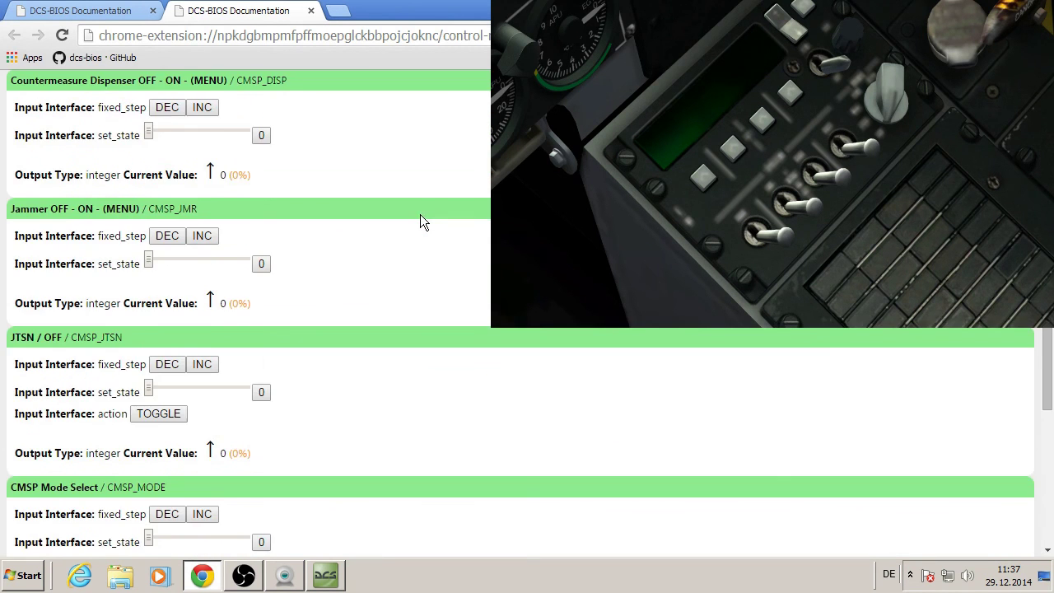
scroll(420, 221, "down", 1)
scroll(420, 221, "down", 2)
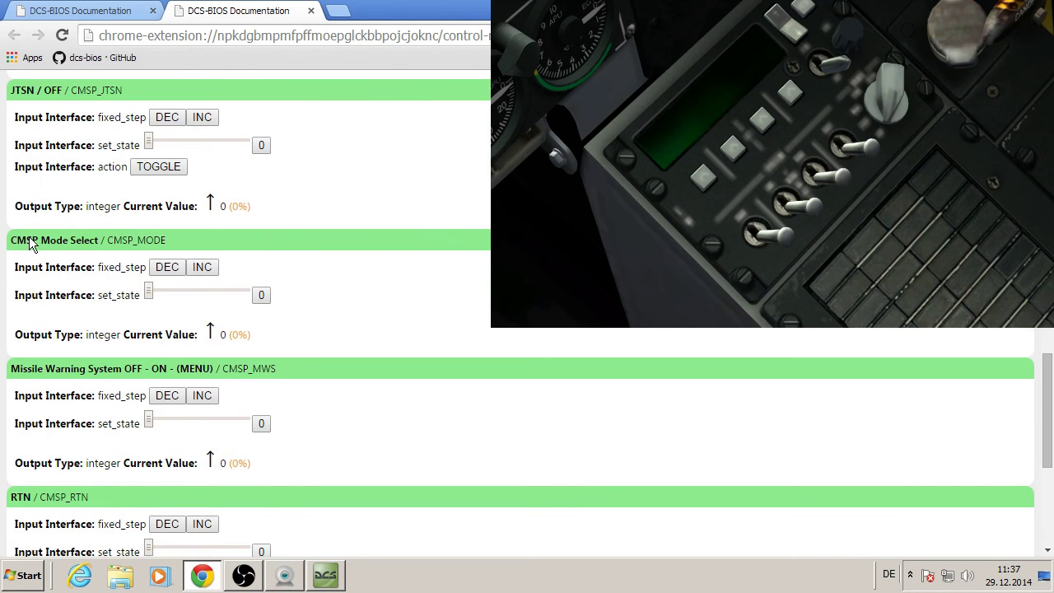
left_click(210, 272)
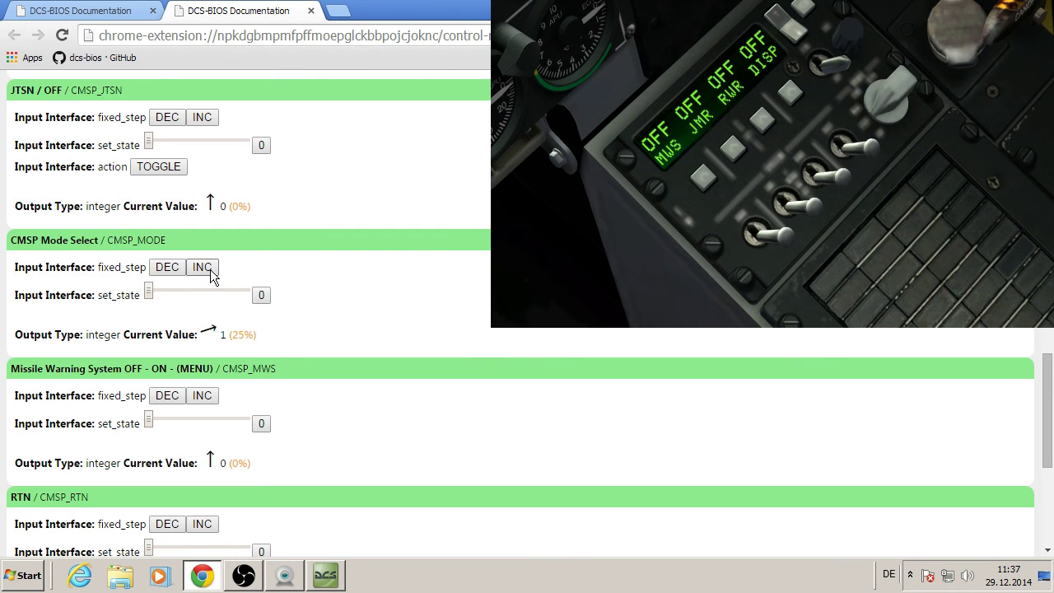
left_click(210, 272)
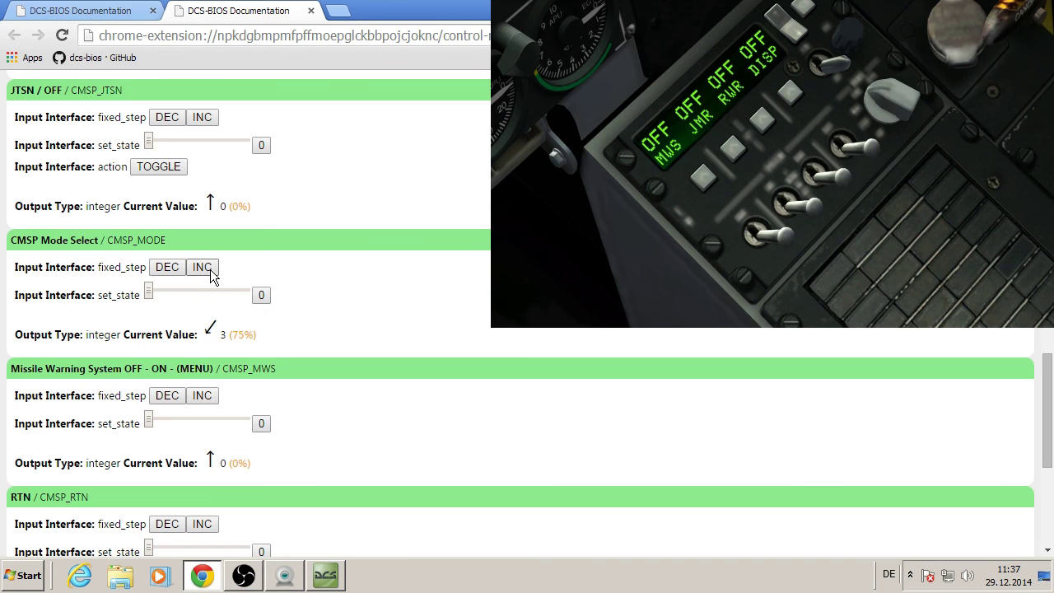
left_click(210, 273)
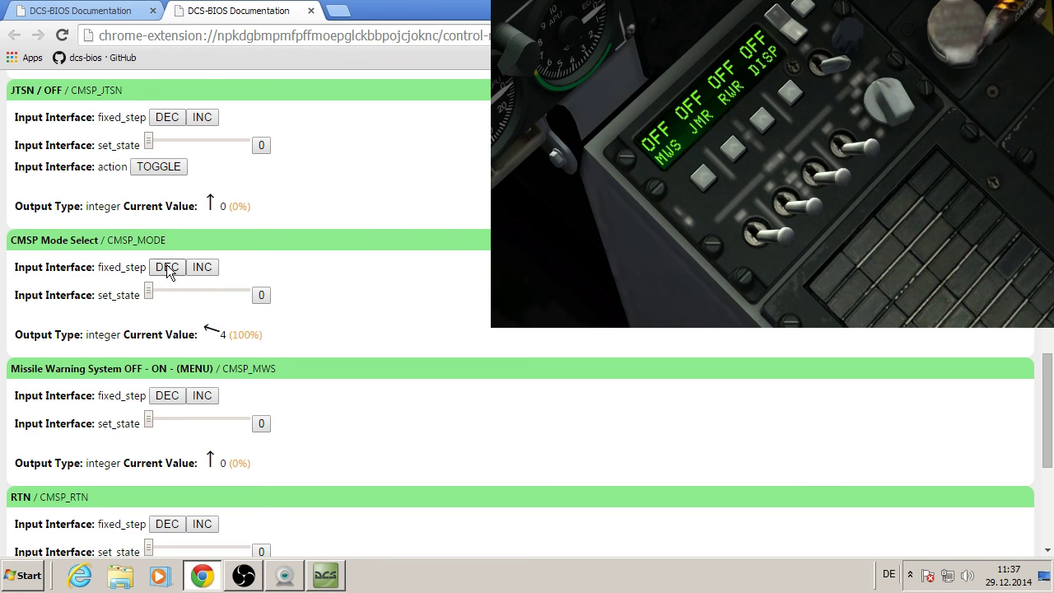
left_click(167, 267)
left_click(167, 266)
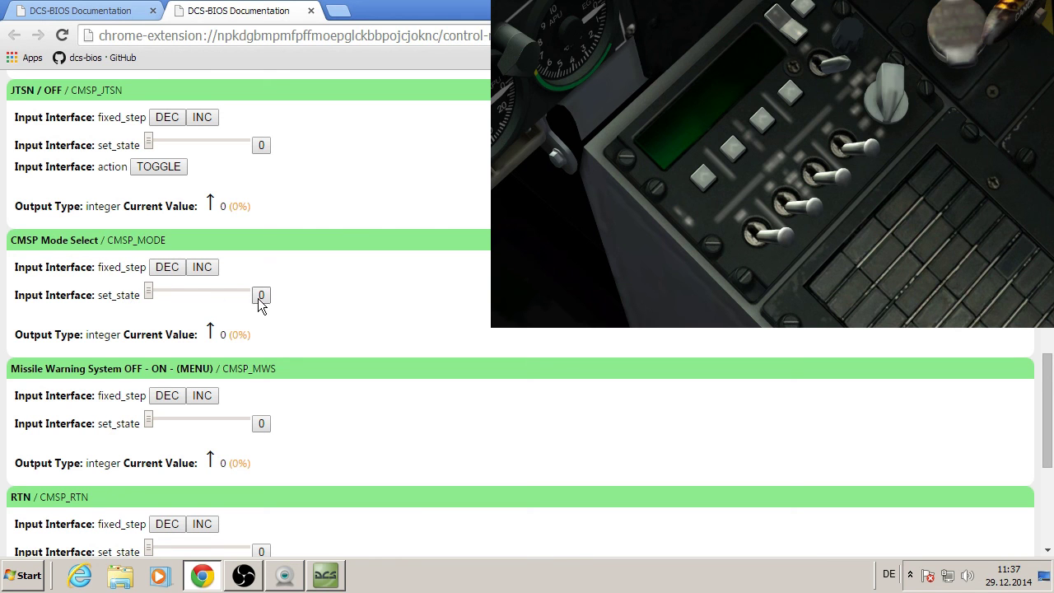
- Try sending CMSP Mode Select values 2, 4 and 1 with the set_state slider
left_click_drag(149, 290, 205, 295)
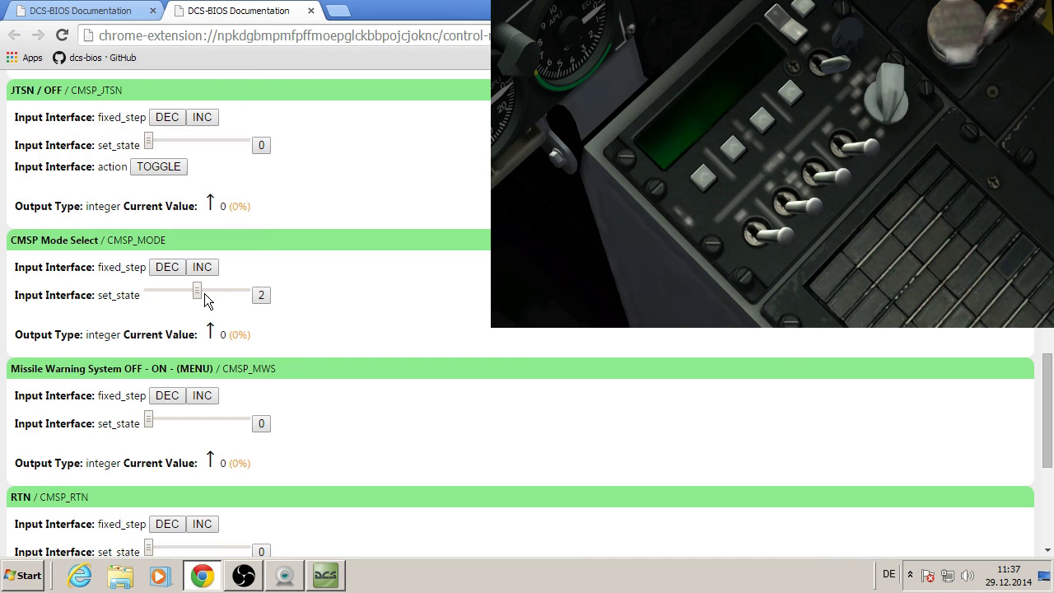
left_click(261, 296)
left_click(261, 296)
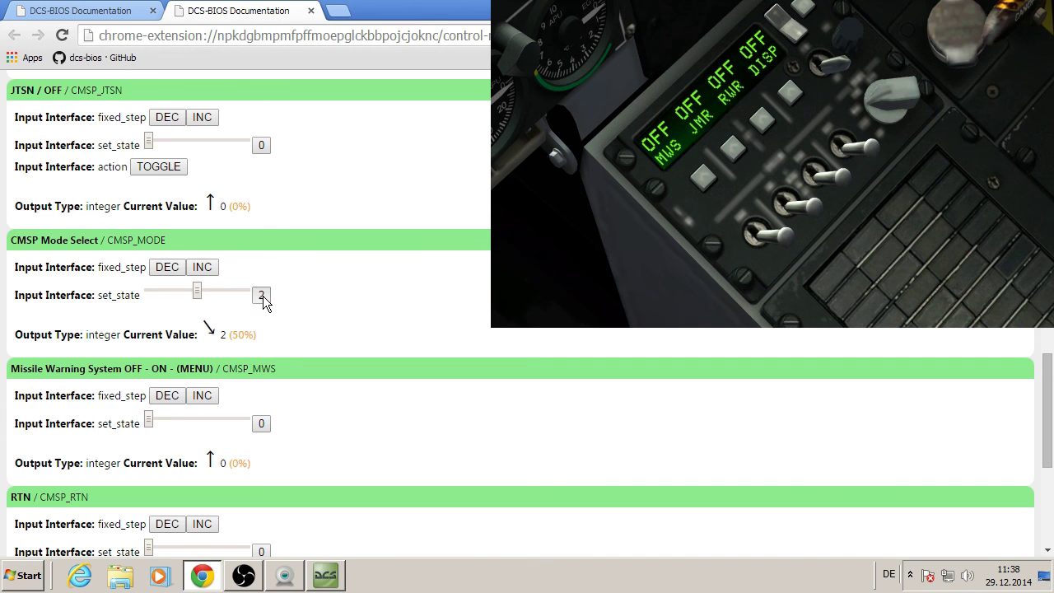
double_click(202, 267)
left_click(261, 295)
left_click(167, 266)
left_click(261, 295)
- Send CMSP mode 0 to blank the display, then mode 1 to show OFF labels
left_click_drag(196, 294, 144, 294)
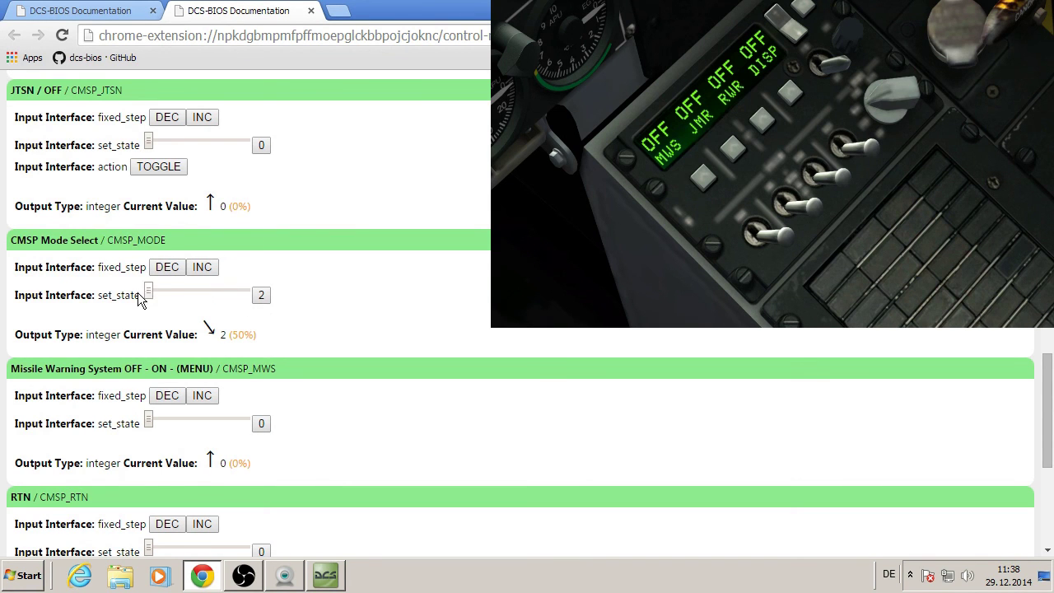
left_click(261, 294)
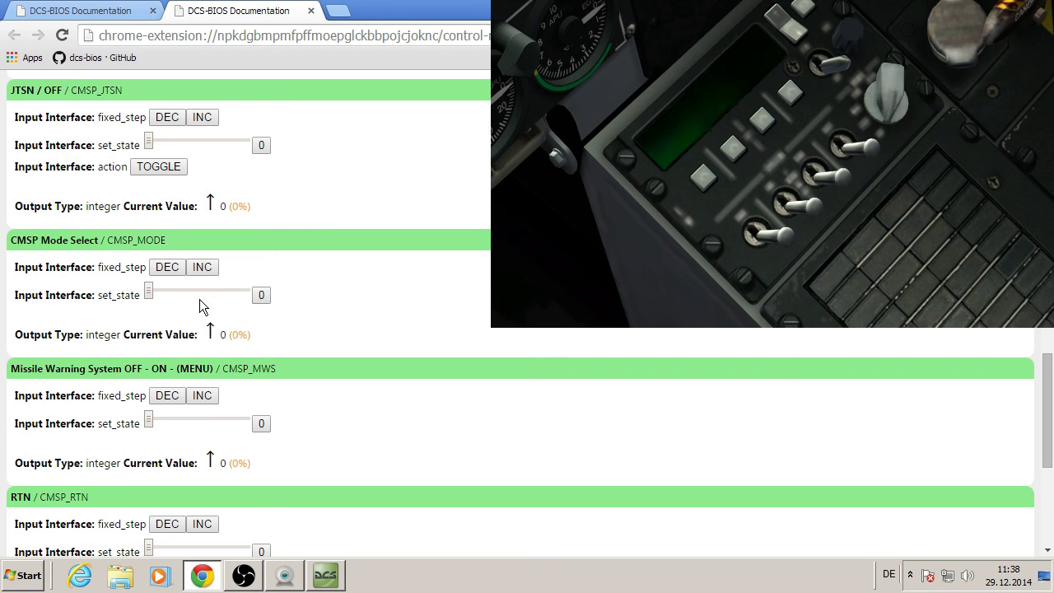
left_click_drag(148, 292, 172, 291)
left_click(261, 294)
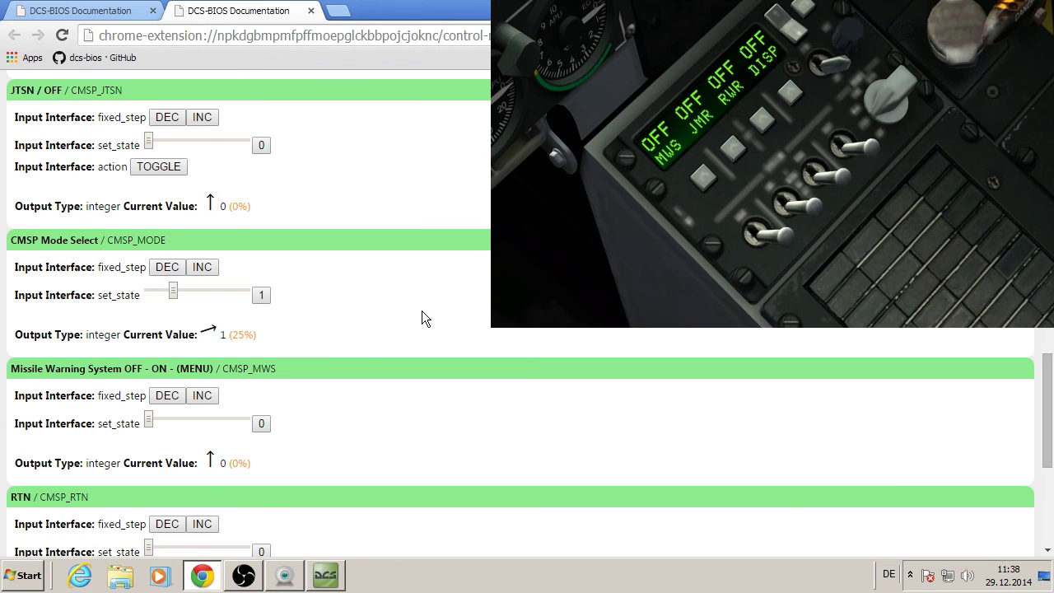
- Scroll back up to CMSP Display Lines 1 and 2
scroll(421, 310, "down", 3)
scroll(421, 310, "down", 3)
scroll(421, 312, "up", 2)
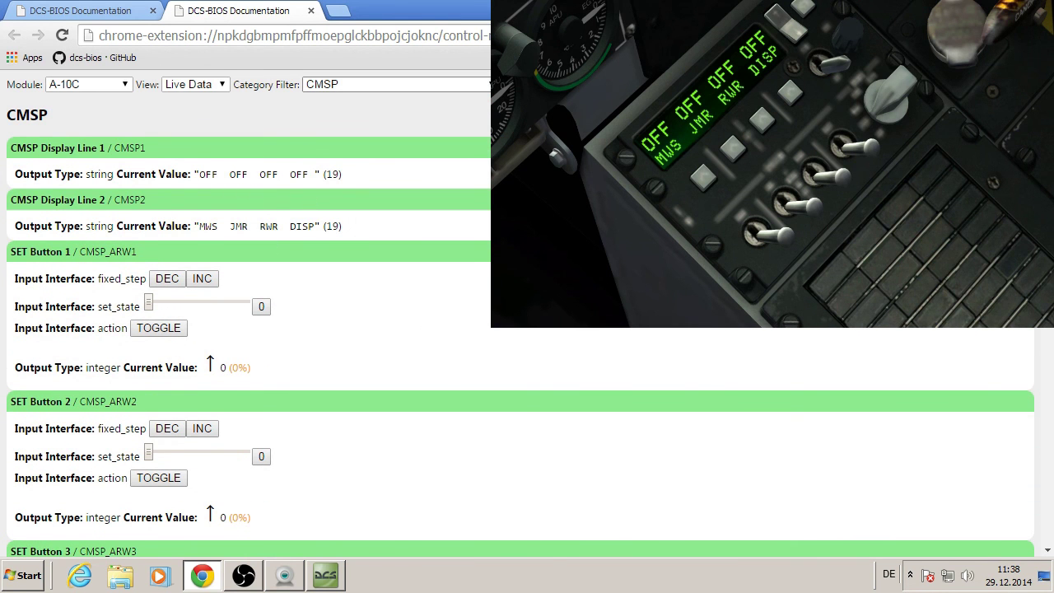
- In the DCS cockpit, turn the RWR dispenser switch off and toggle MWS to ready and back off
key("alt+Tab")
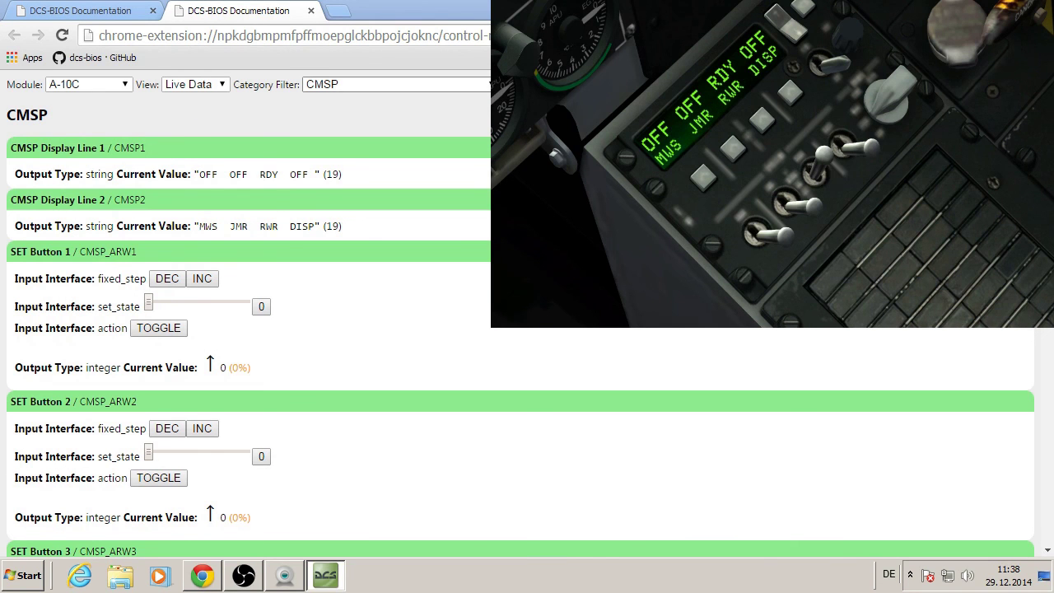
left_click(816, 174)
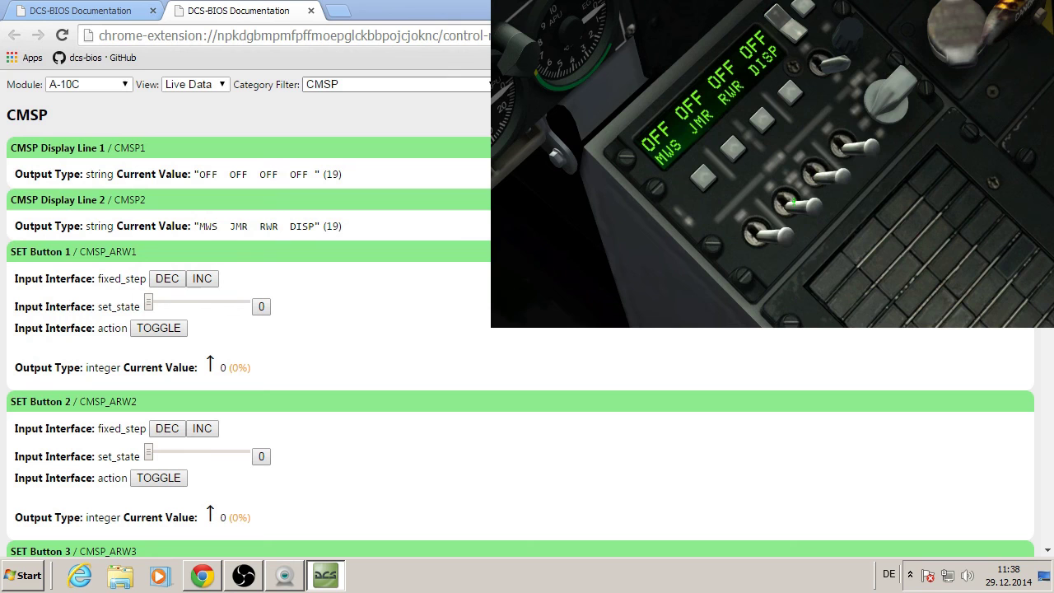
left_click(770, 233)
right_click(764, 240)
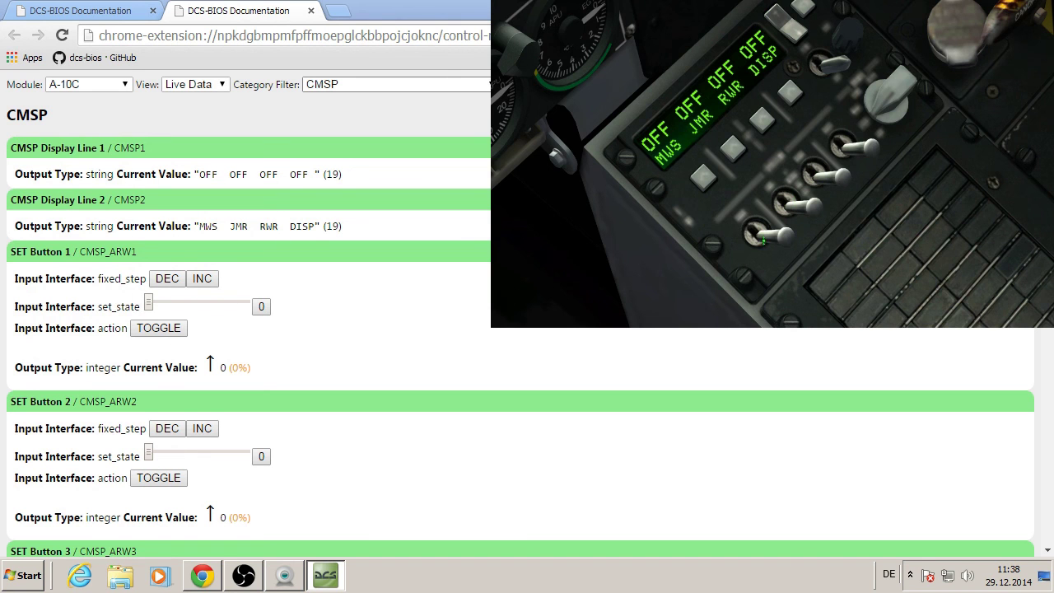